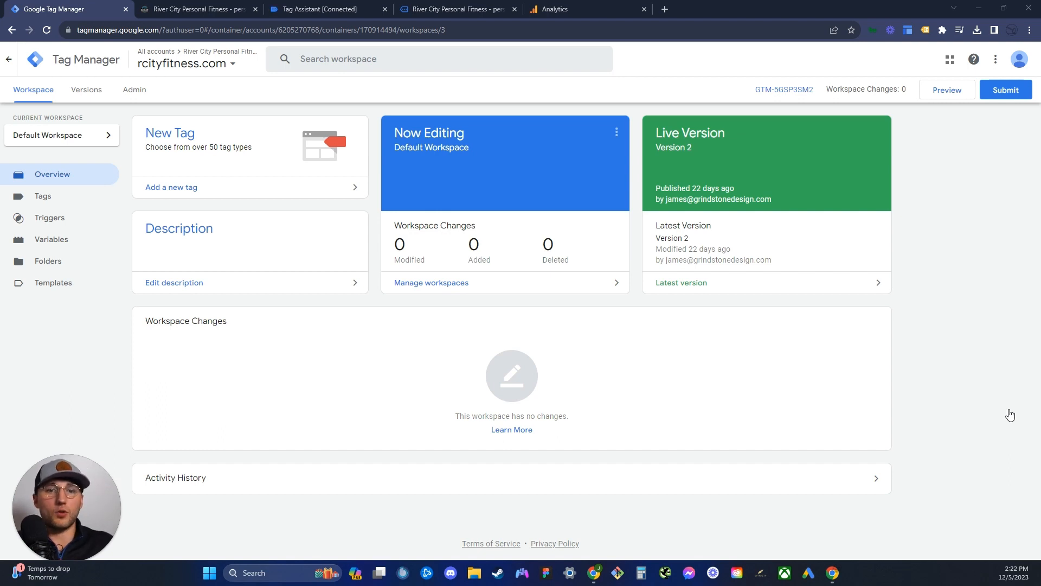
# - Copy the head code snippet from the rcityfitness.com container's Google Tag Manager installation instructions
pyautogui.click(132, 92)
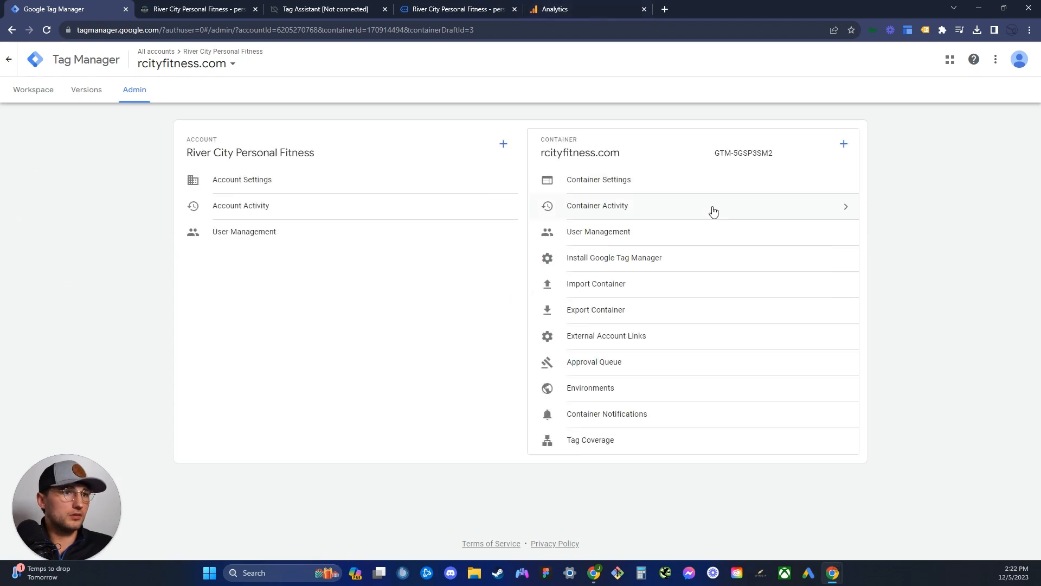
pyautogui.click(645, 258)
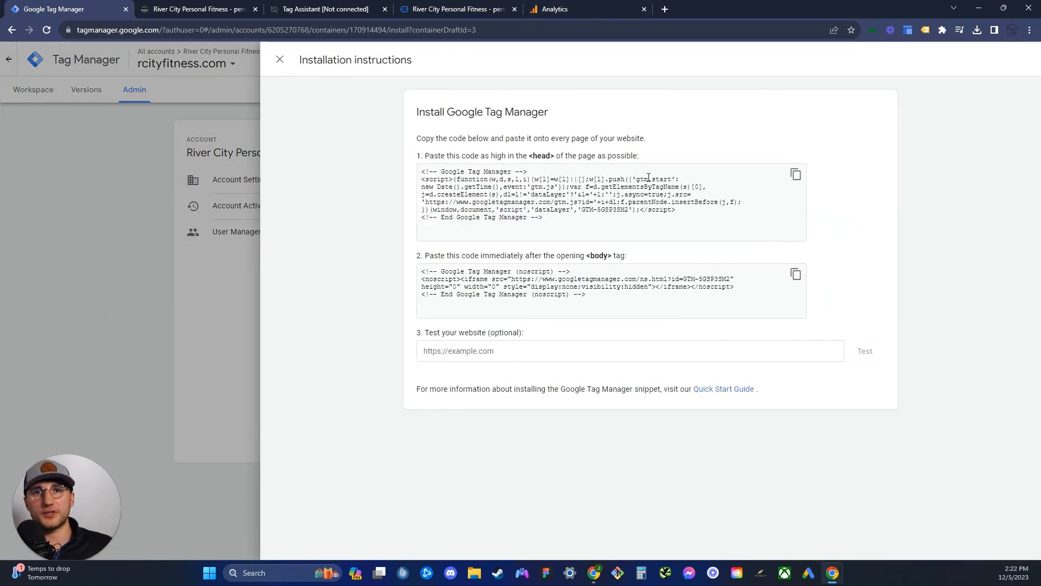
pyautogui.click(802, 180)
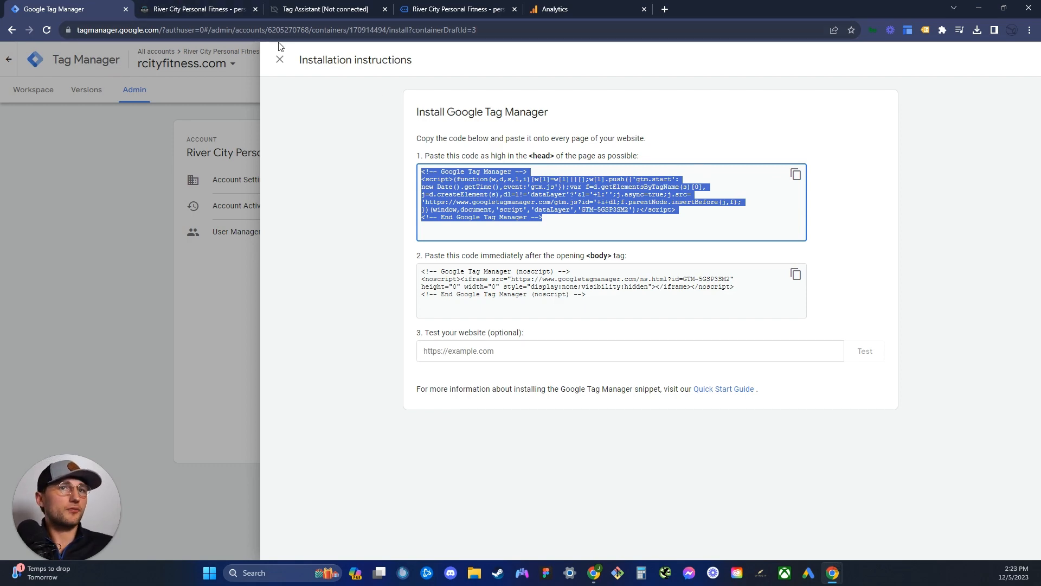
# - Switch to the Squarespace site editor, closing the Tag Assistant page, and open the Code Injection settings in Website Tools
pyautogui.click(236, 5)
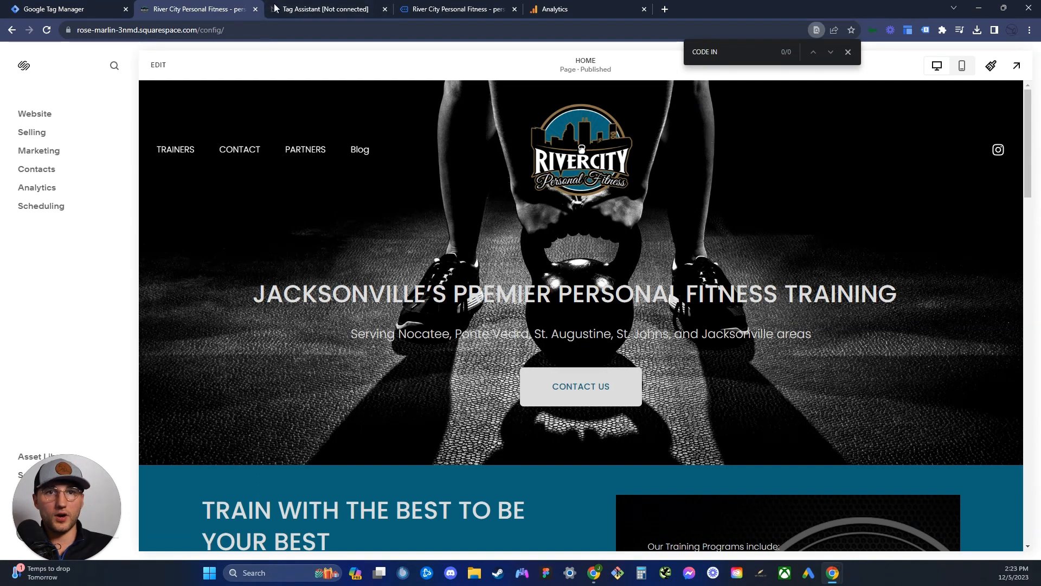
pyautogui.click(385, 9)
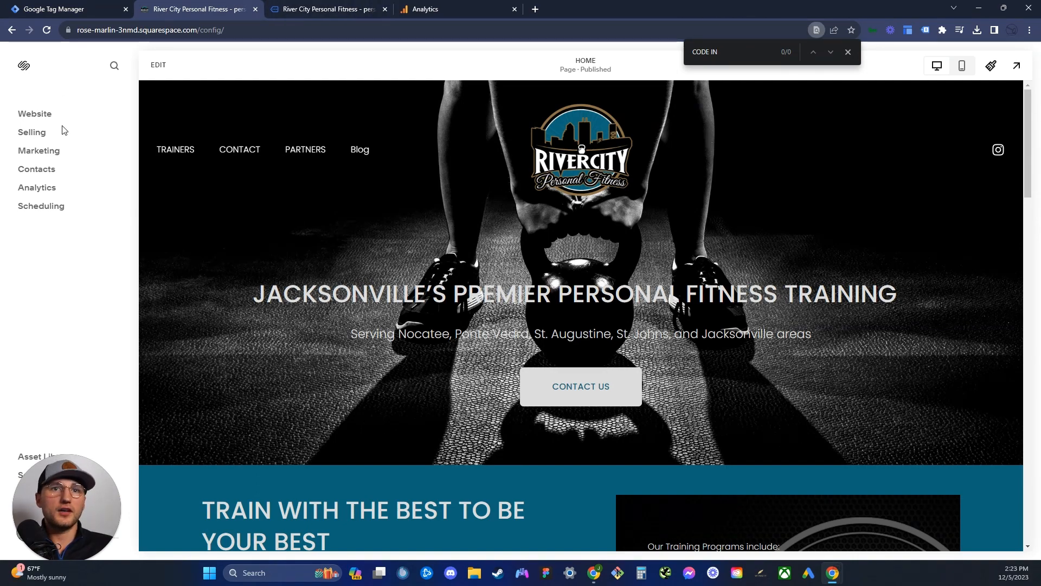
pyautogui.click(36, 114)
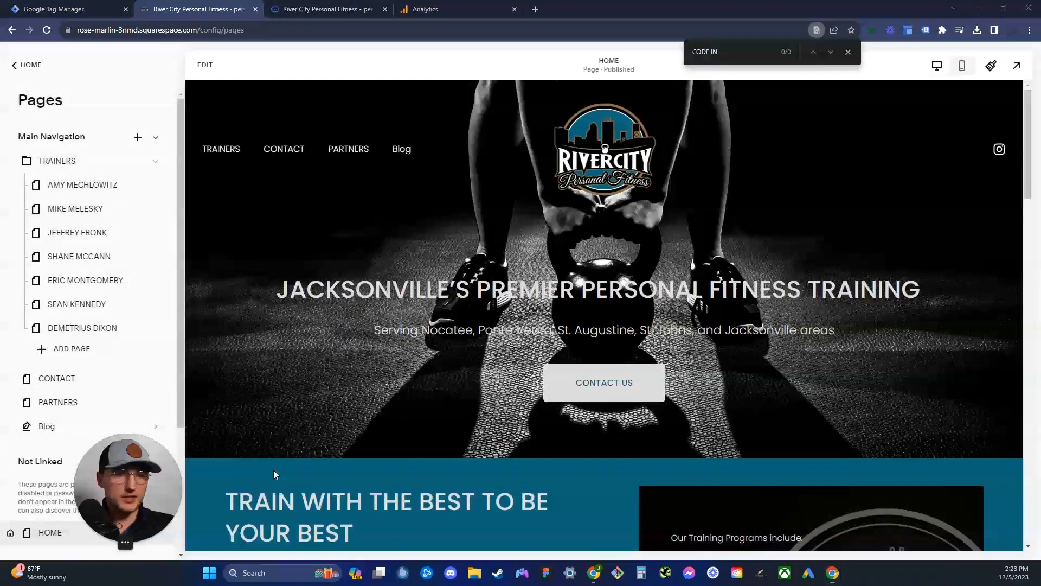
pyautogui.scroll(-3, 82, 420)
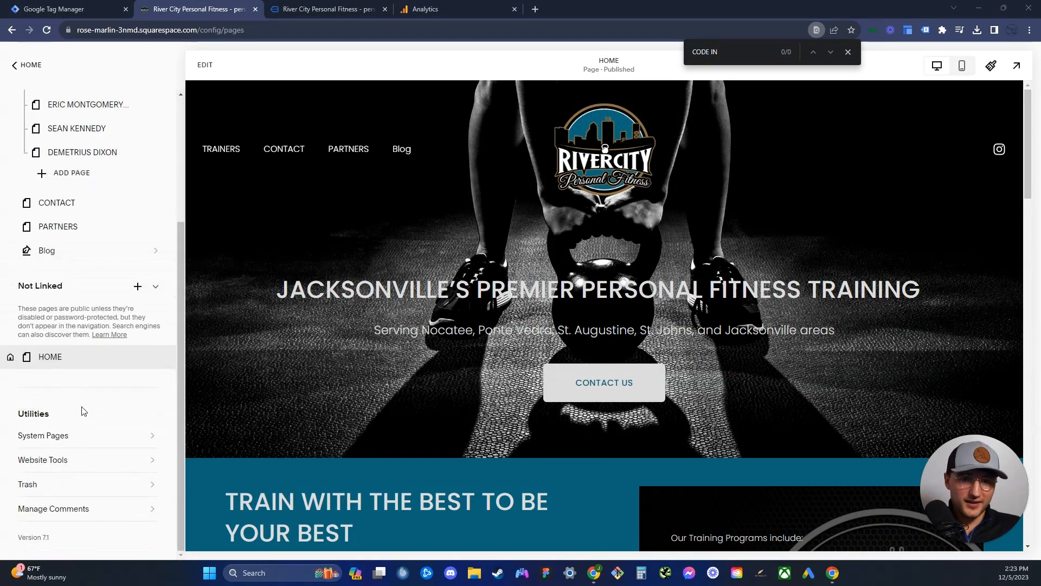
pyautogui.click(80, 466)
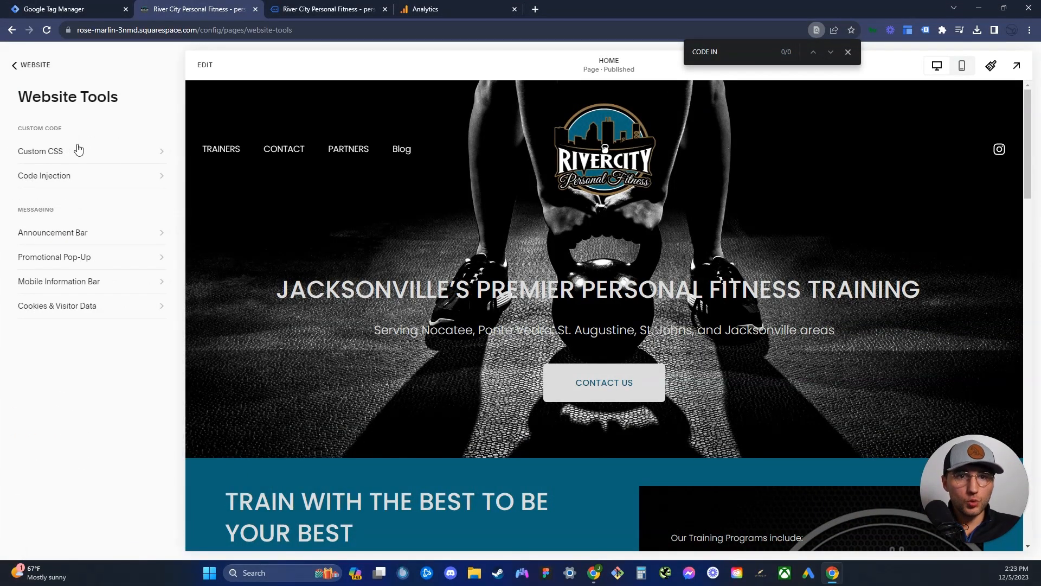
pyautogui.click(72, 171)
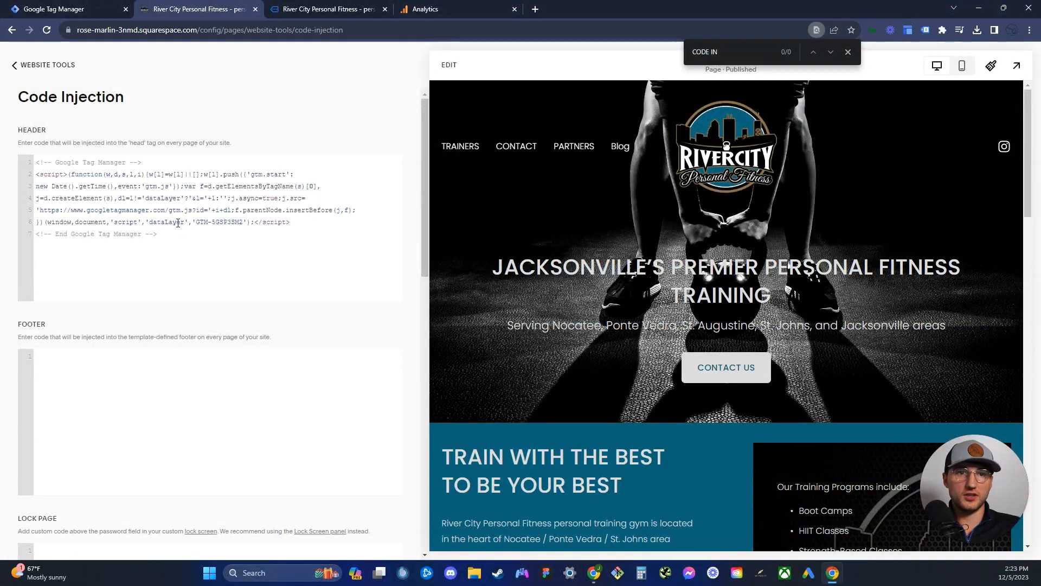
# - Examine the Google Tag Manager snippet in the header code field and look over the other code injection fields
pyautogui.click(179, 223)
pyautogui.hotkey('ctrl', 'a')
pyautogui.moveTo(24, 129); pyautogui.dragTo(69, 136)
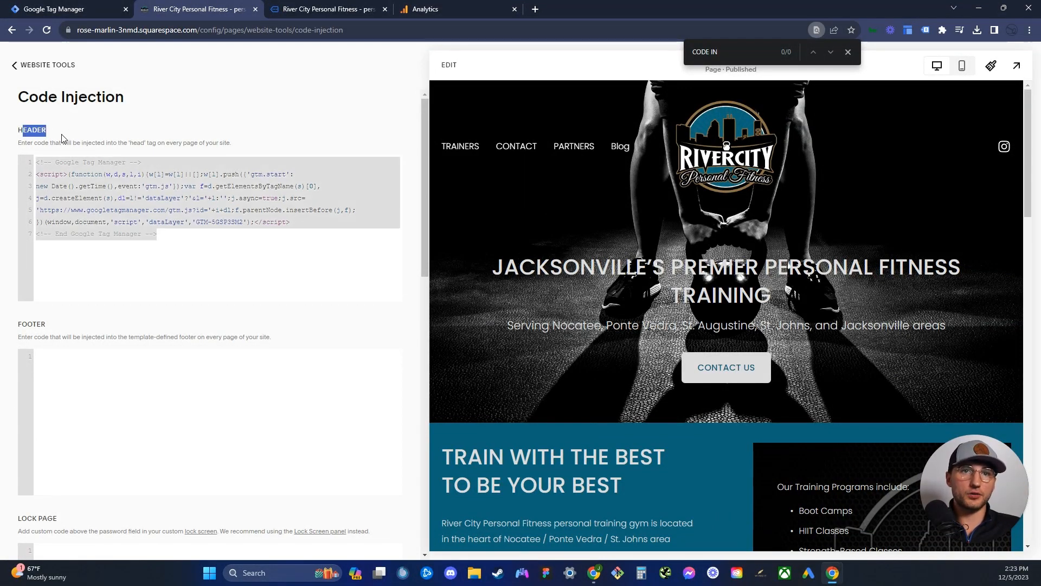
pyautogui.click(63, 138)
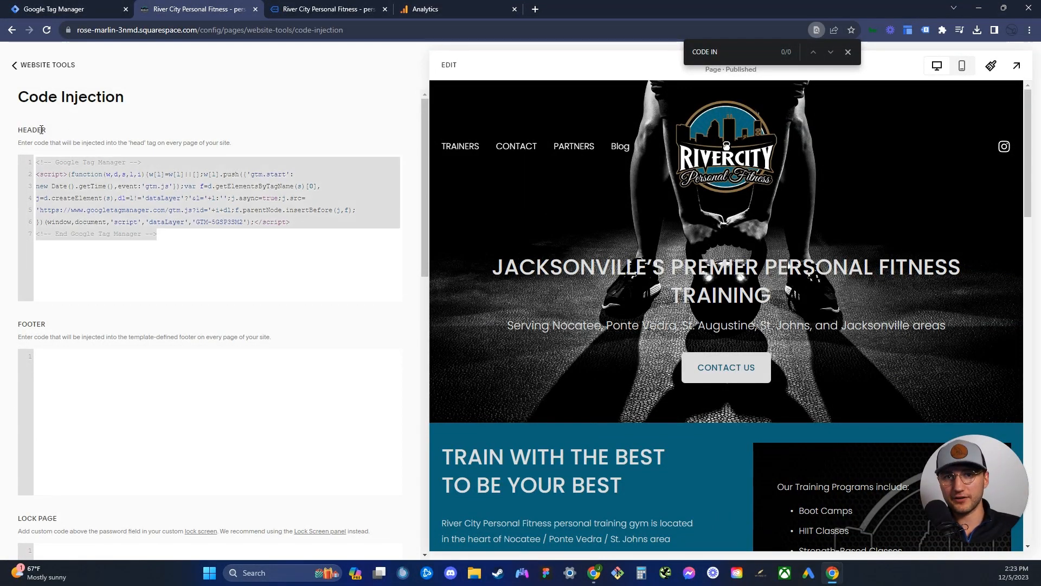
pyautogui.click(318, 274)
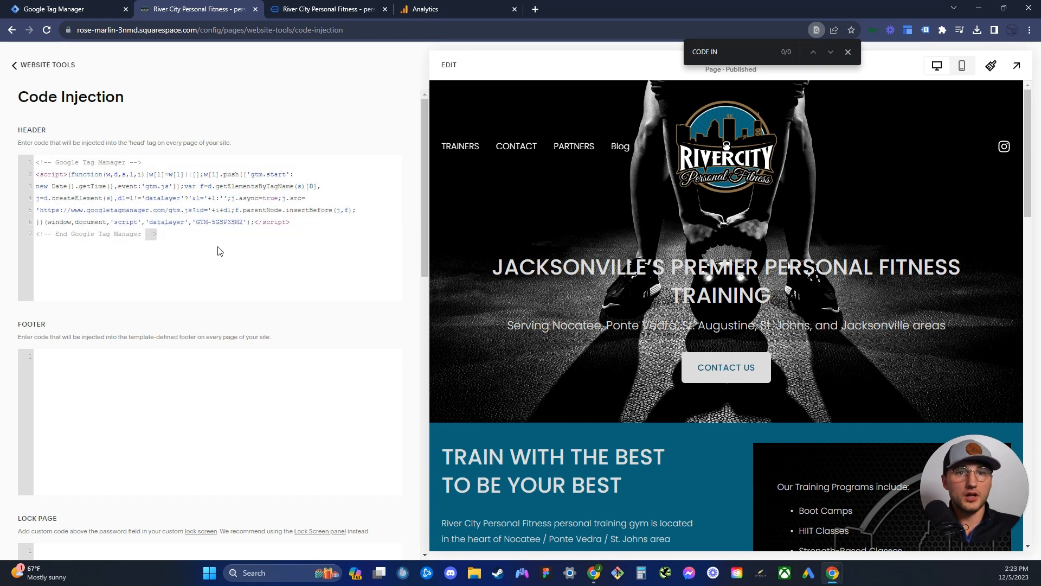
pyautogui.hotkey('ctrl', 'a')
pyautogui.click(178, 240)
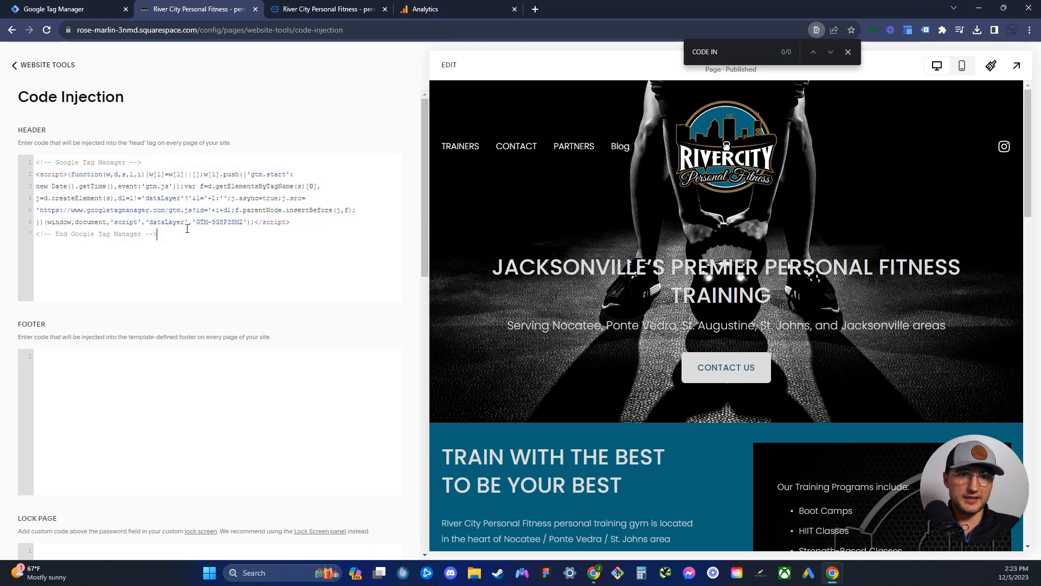
pyautogui.scroll(-5, 257, 417)
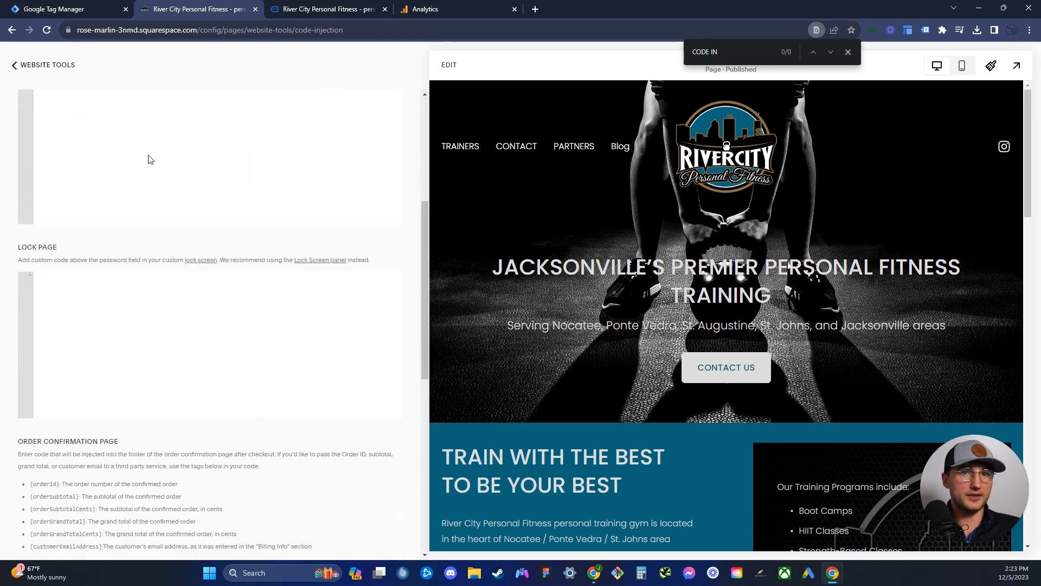
pyautogui.scroll(5, 147, 158)
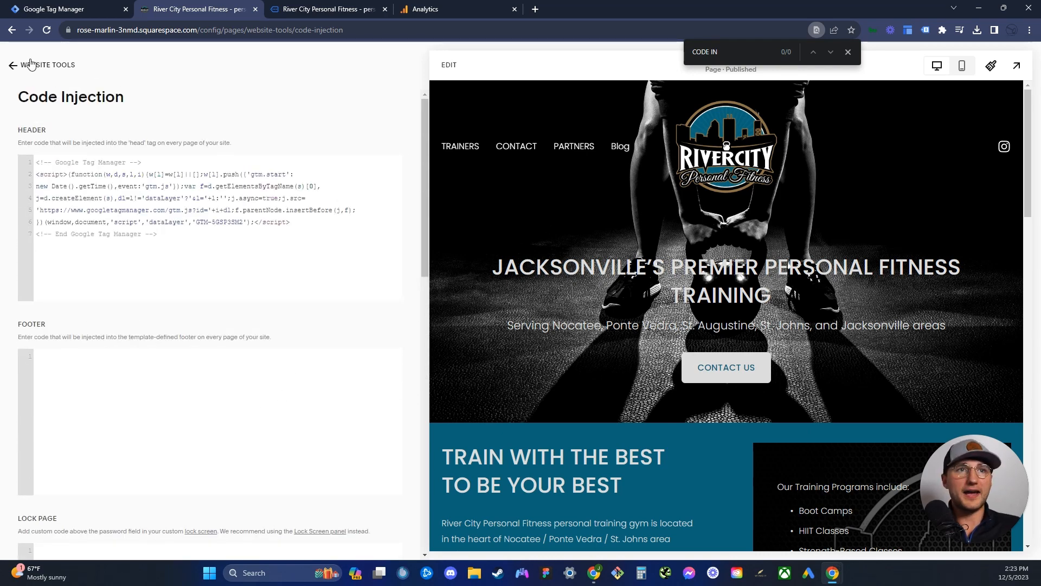
pyautogui.click(321, 11)
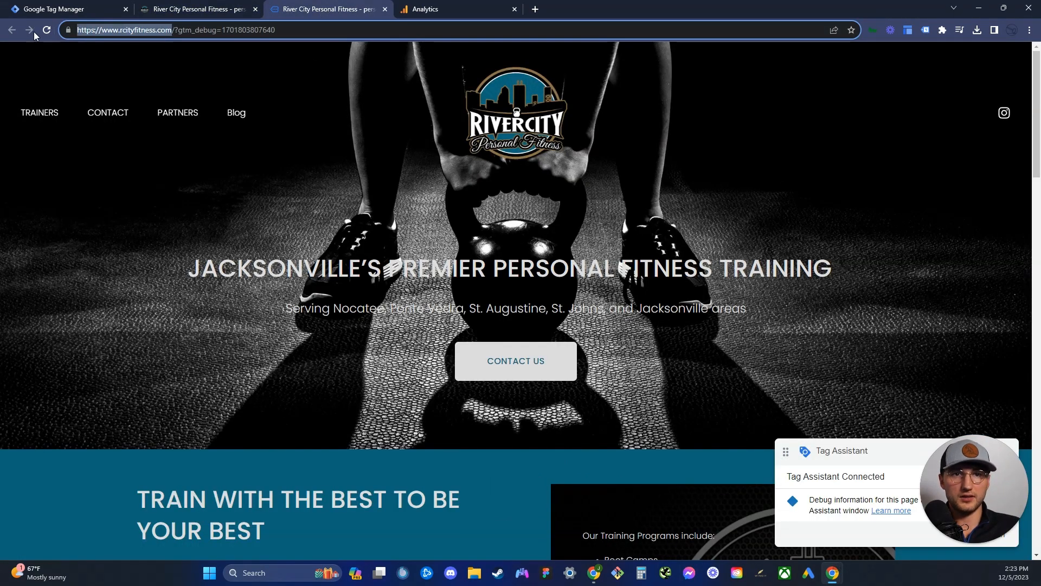
pyautogui.click(54, 9)
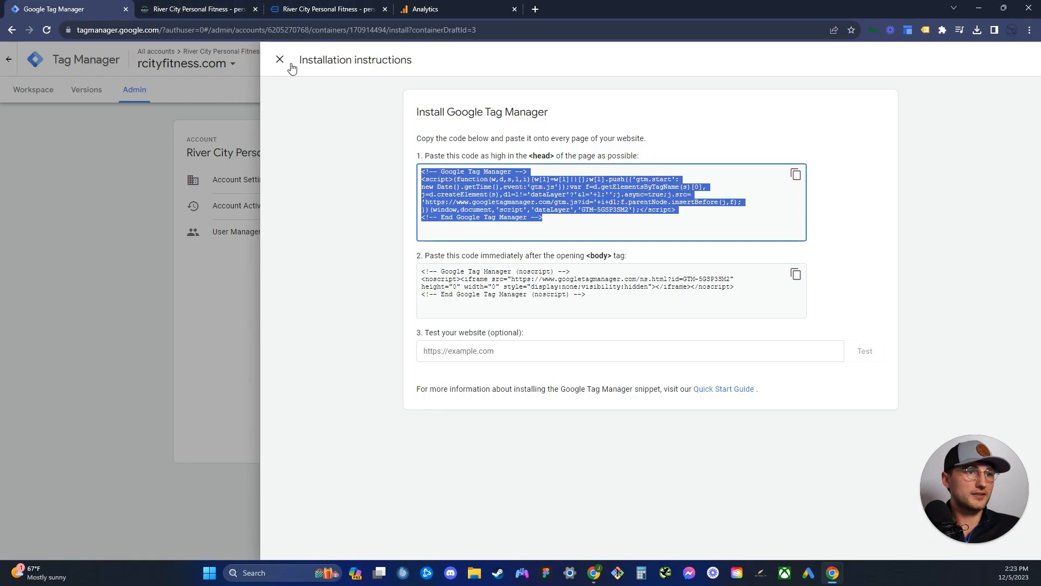
pyautogui.click(509, 355)
pyautogui.write('https://www.rcityfitness.com/')
pyautogui.click(867, 354)
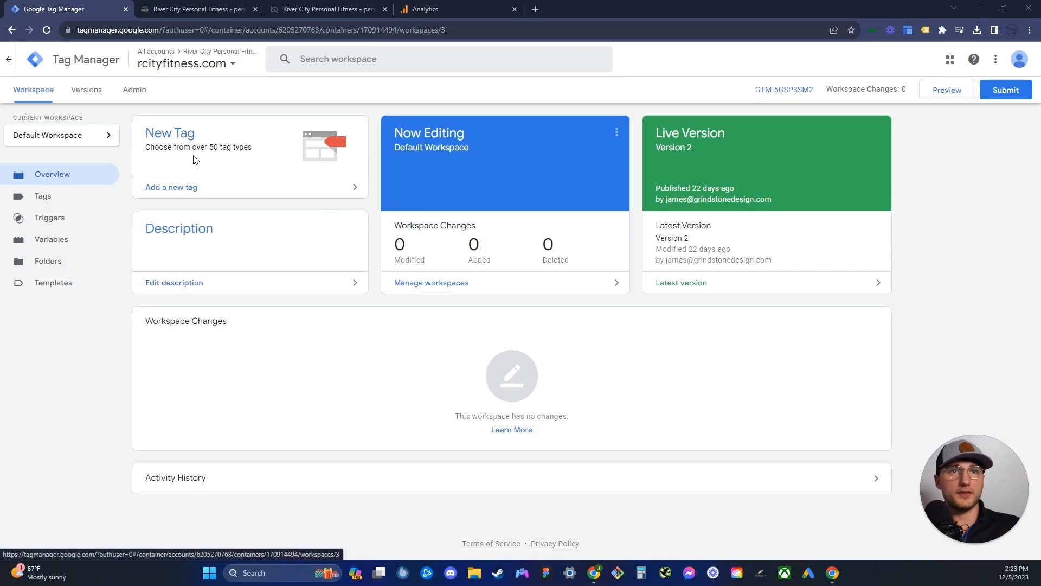
# - Add a new tag in the Default Workspace and name it GA4 Analytics
pyautogui.click(192, 192)
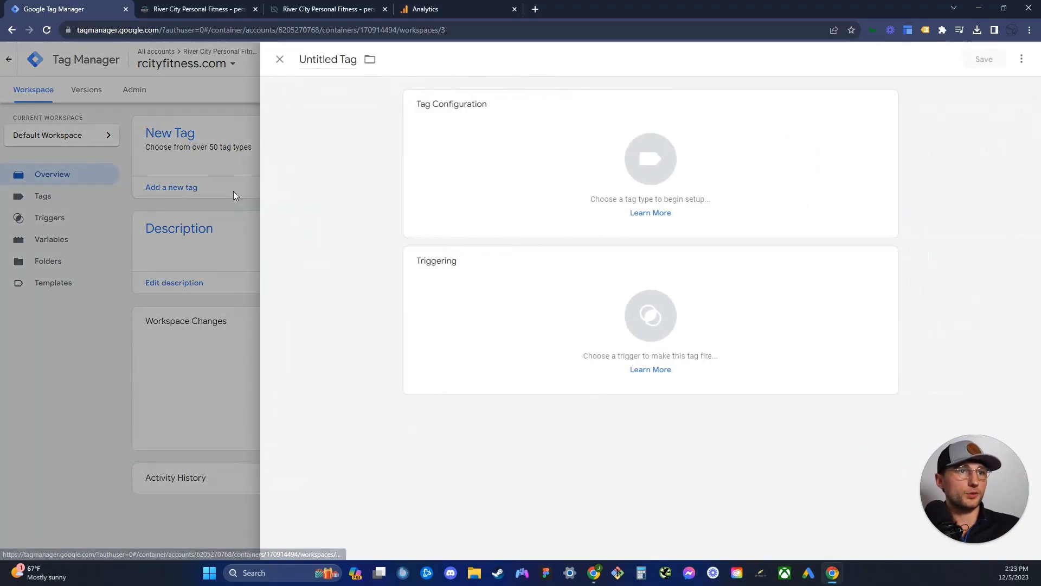
pyautogui.click(322, 60)
pyautogui.write('GA')
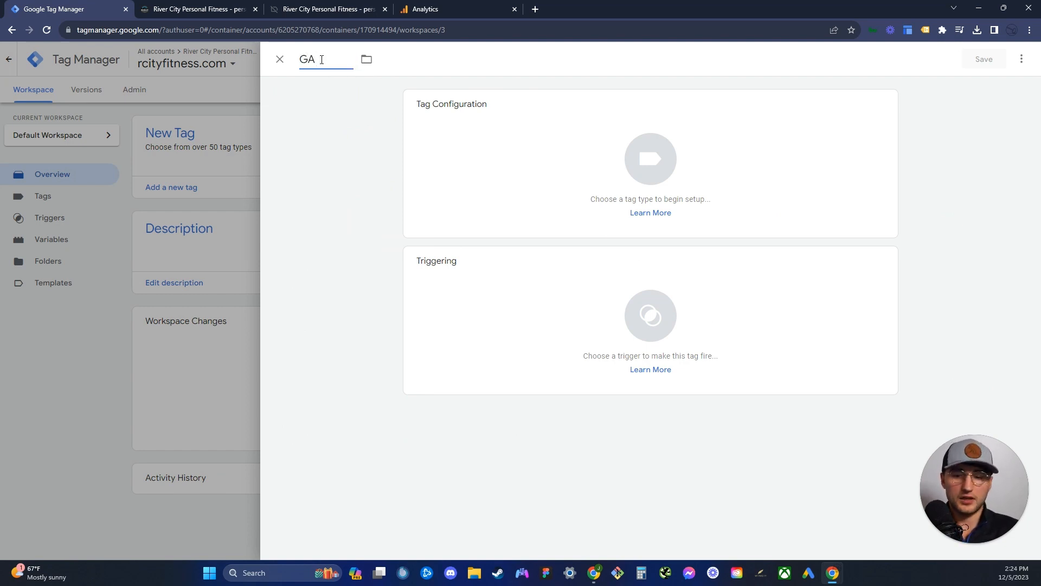
pyautogui.write('4 mes')
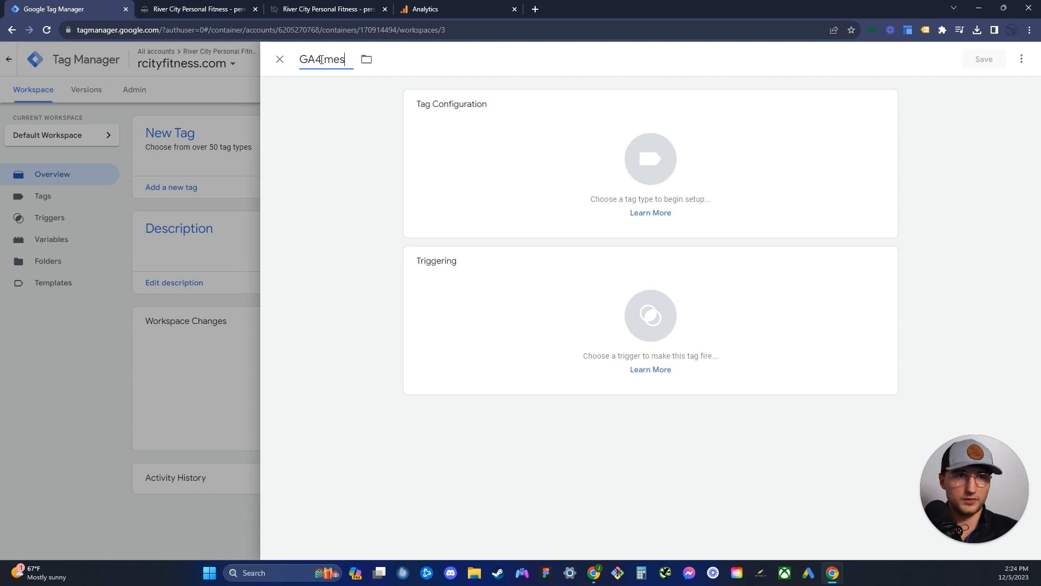
pyautogui.press('BackSpace')
pyautogui.press('BackSpace')
pyautogui.press('BackSpace')
pyautogui.write('Analy')
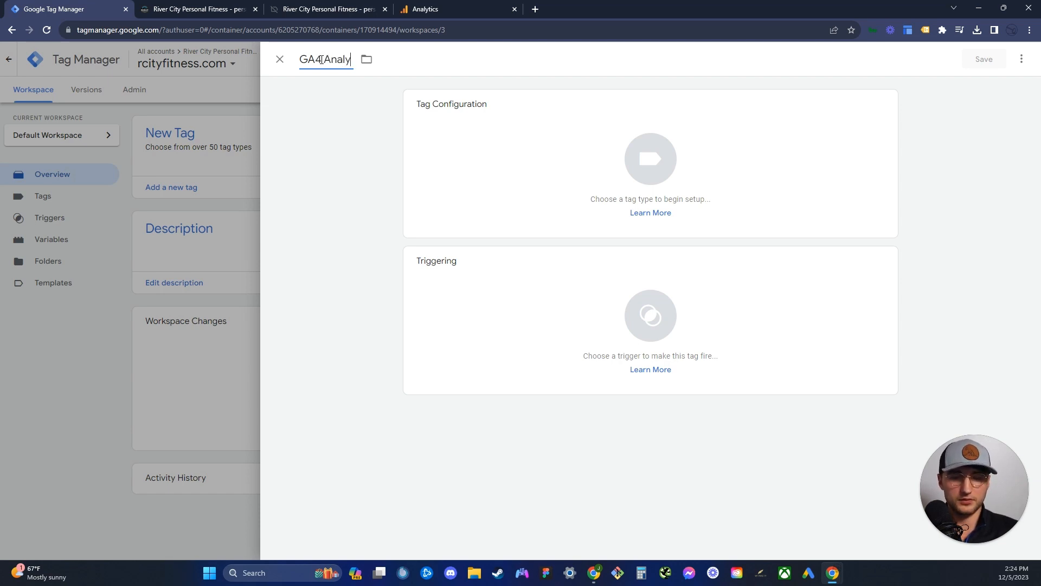
pyautogui.write('tics')
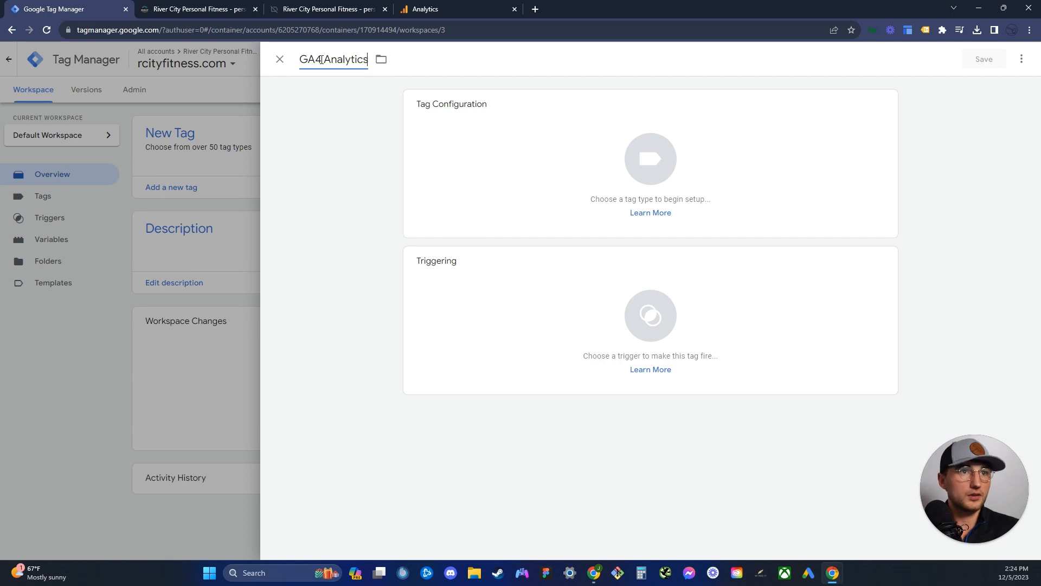
# - Look through the Google Analytics and Google Ads tag types, and choose Google Tag as the tag's type
pyautogui.click(565, 132)
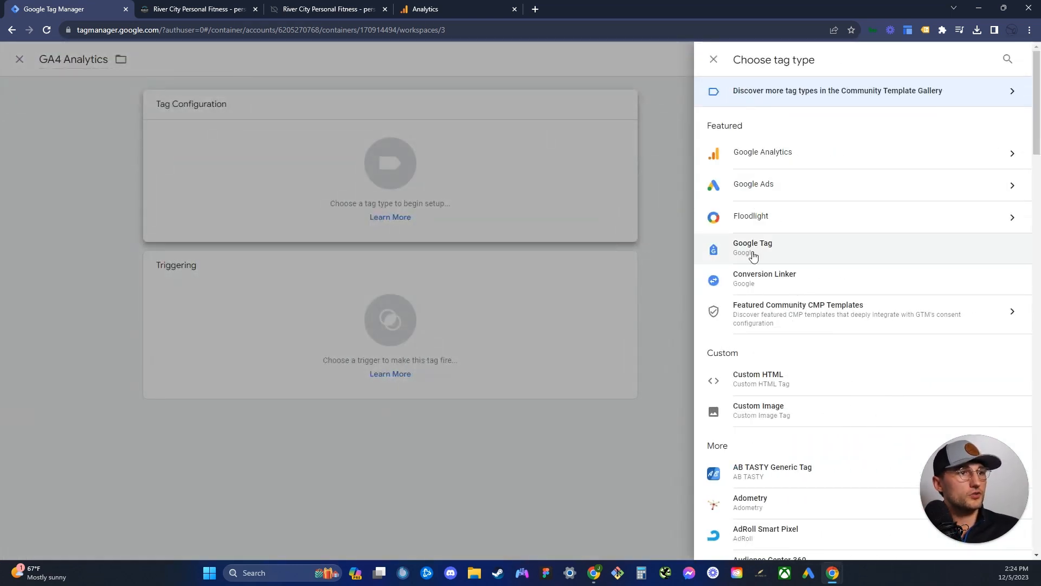
pyautogui.click(781, 171)
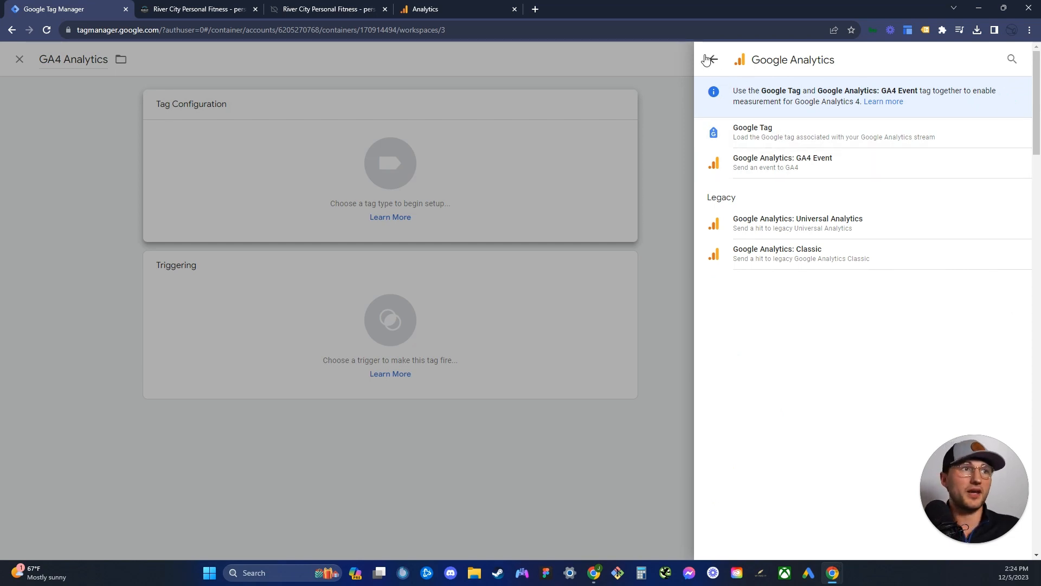
pyautogui.click(713, 62)
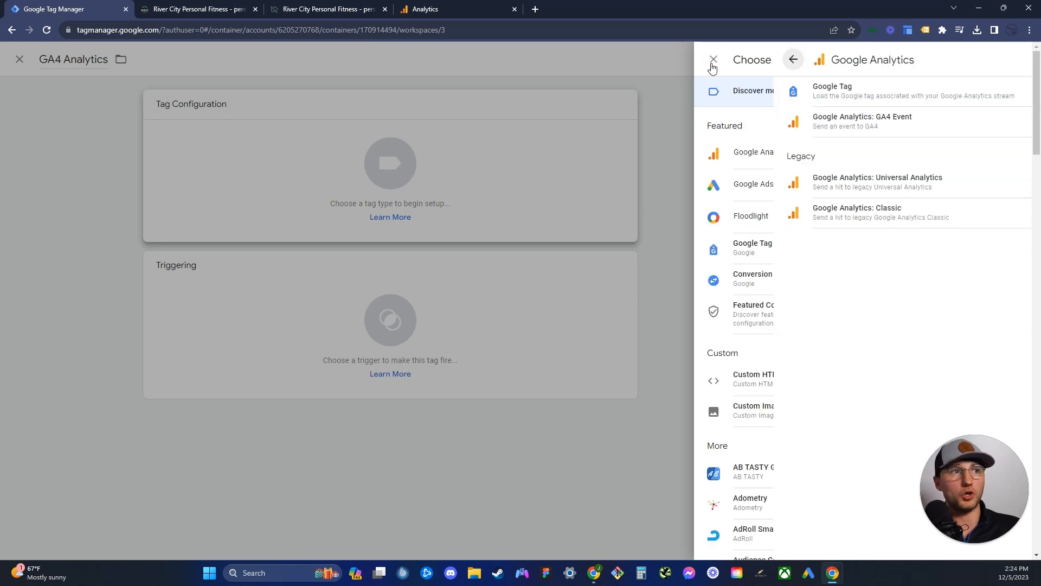
pyautogui.click(789, 195)
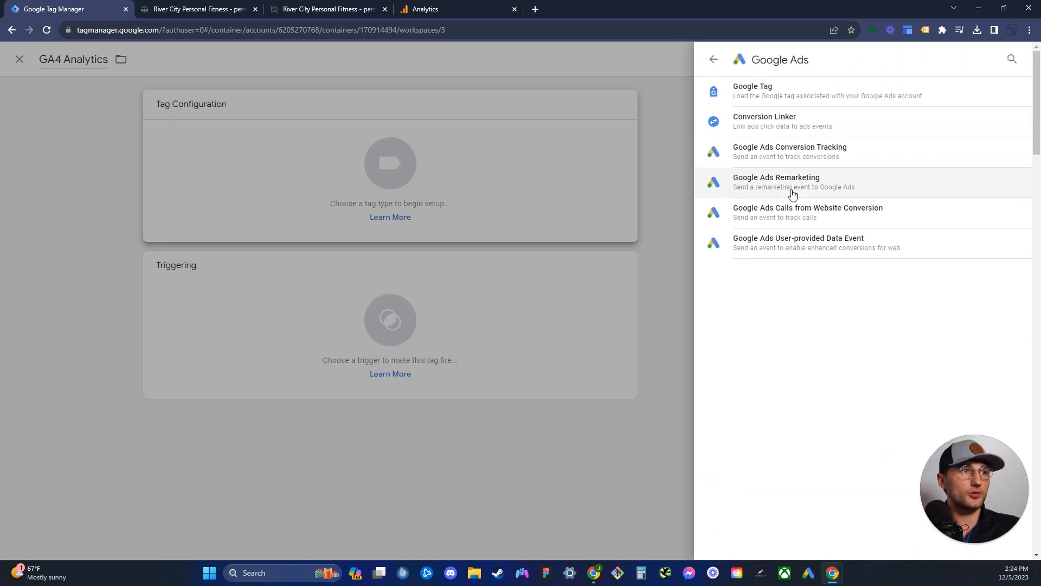
pyautogui.click(713, 62)
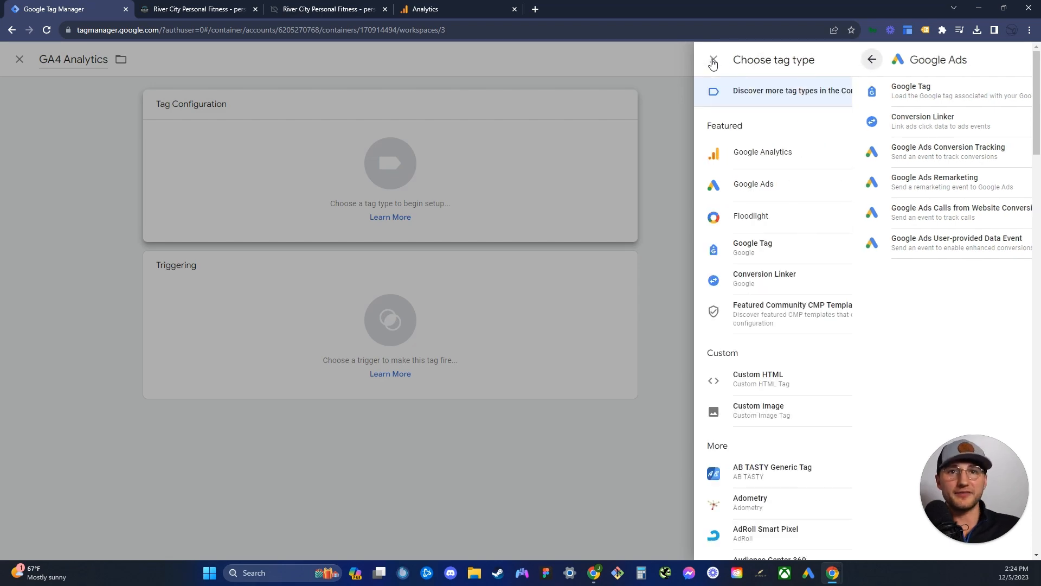
pyautogui.click(780, 252)
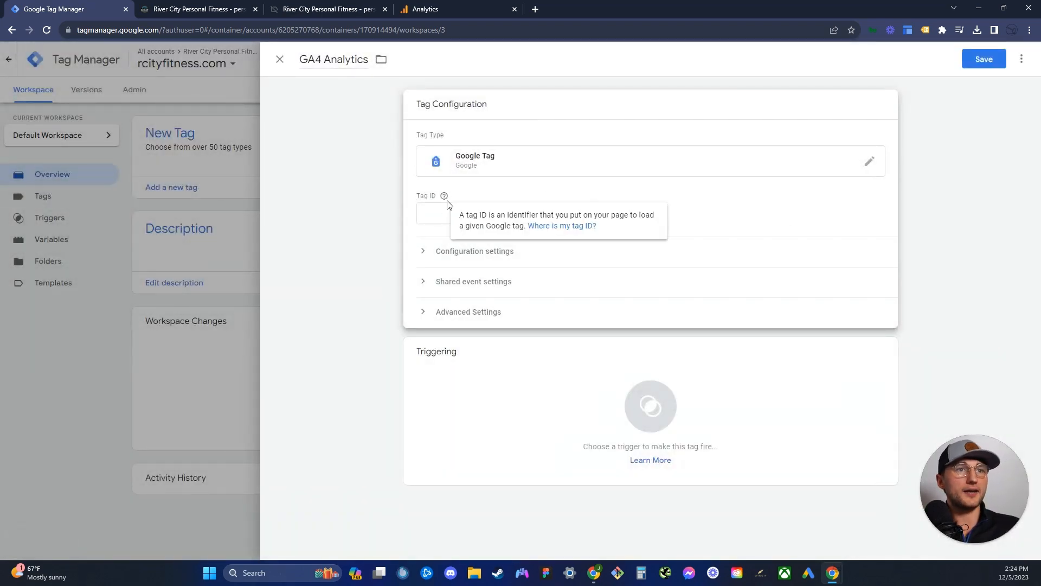
# - Copy the measurement ID of the River City Websitre data stream from Google Analytics and return to the tag in Tag Manager
pyautogui.click(463, 14)
pyautogui.click(207, 63)
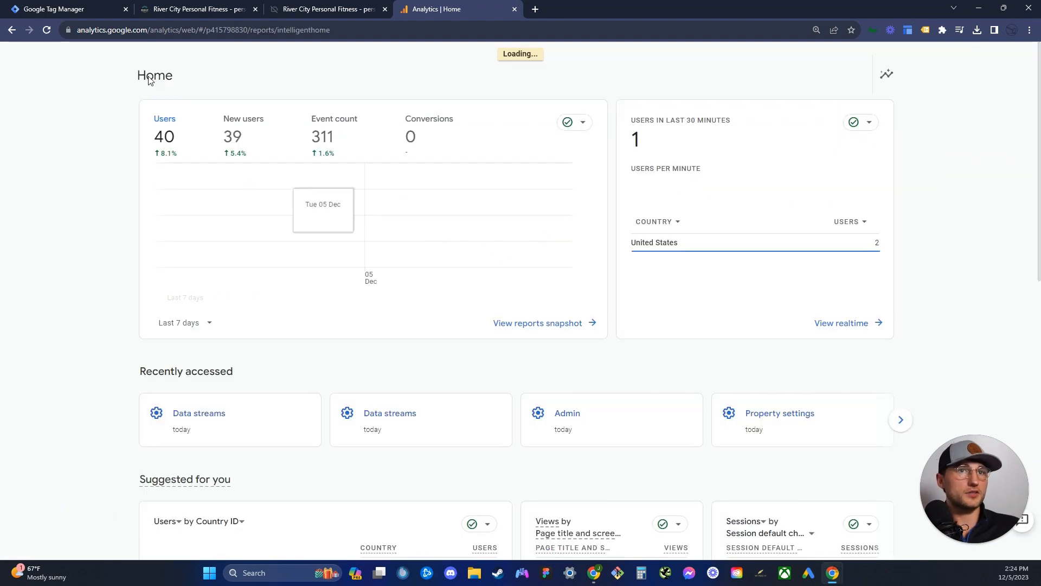
pyautogui.click(17, 534)
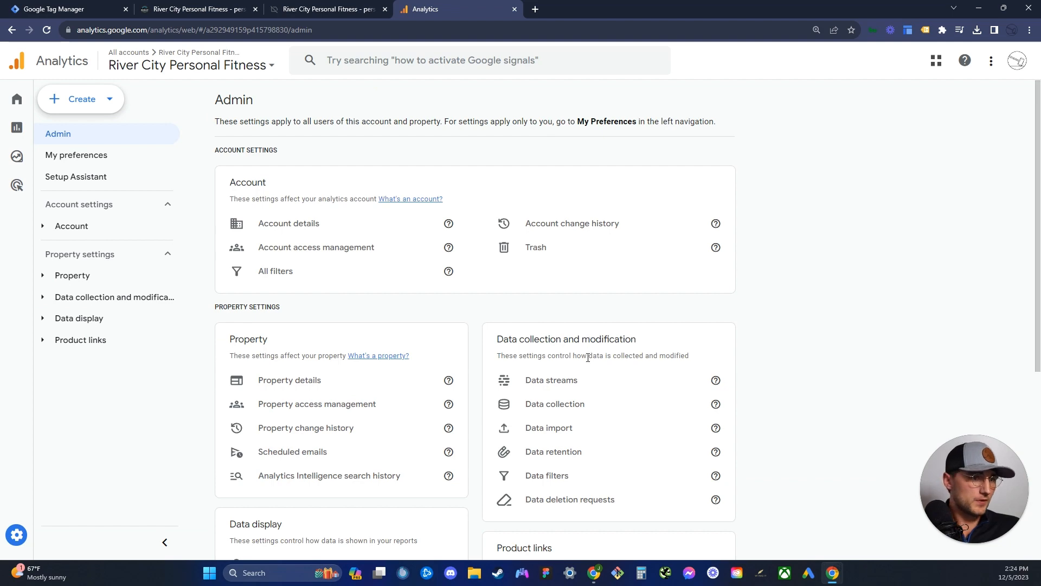
pyautogui.click(576, 382)
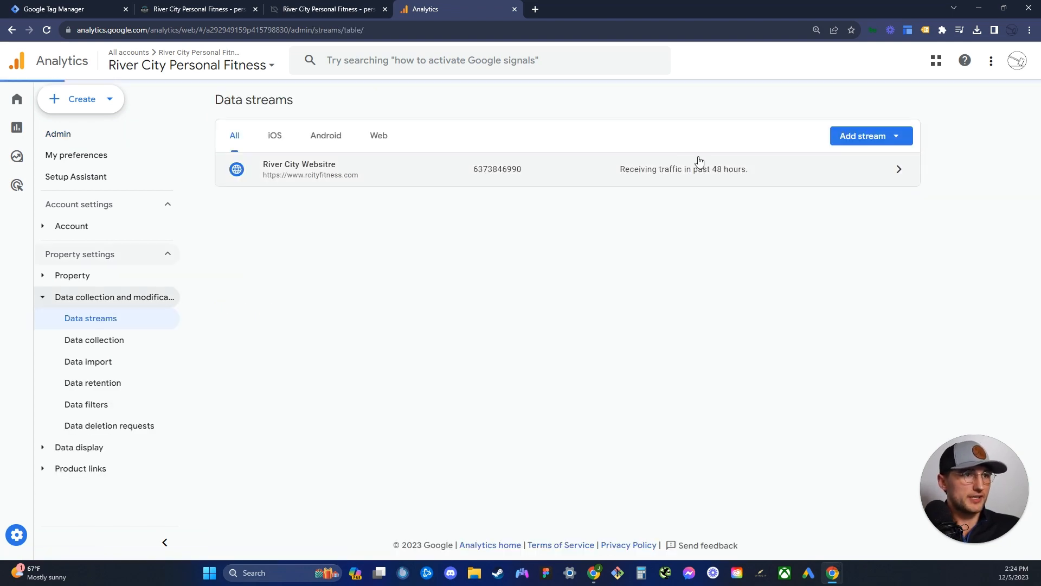
pyautogui.click(433, 175)
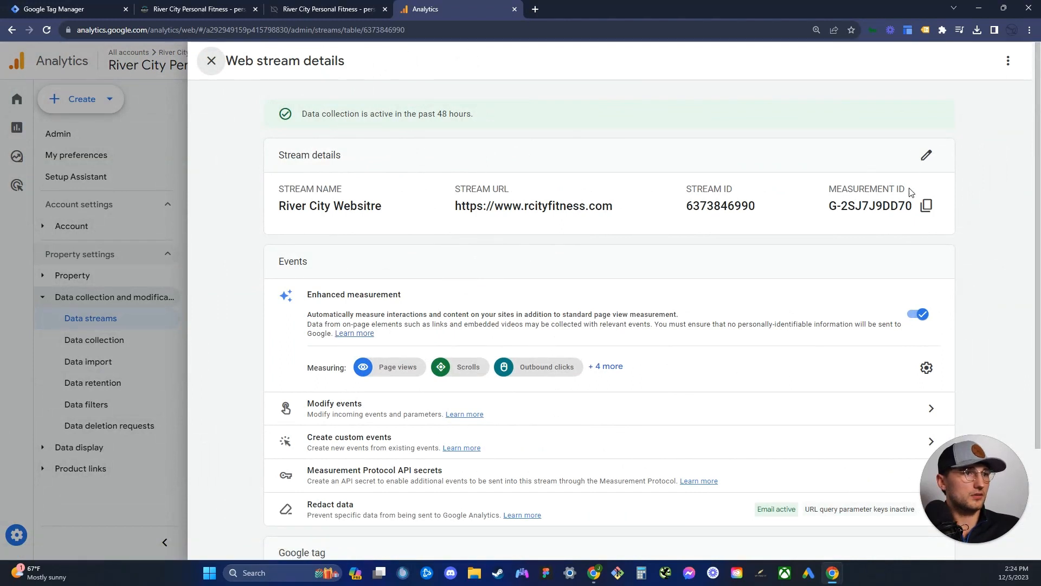
pyautogui.click(926, 206)
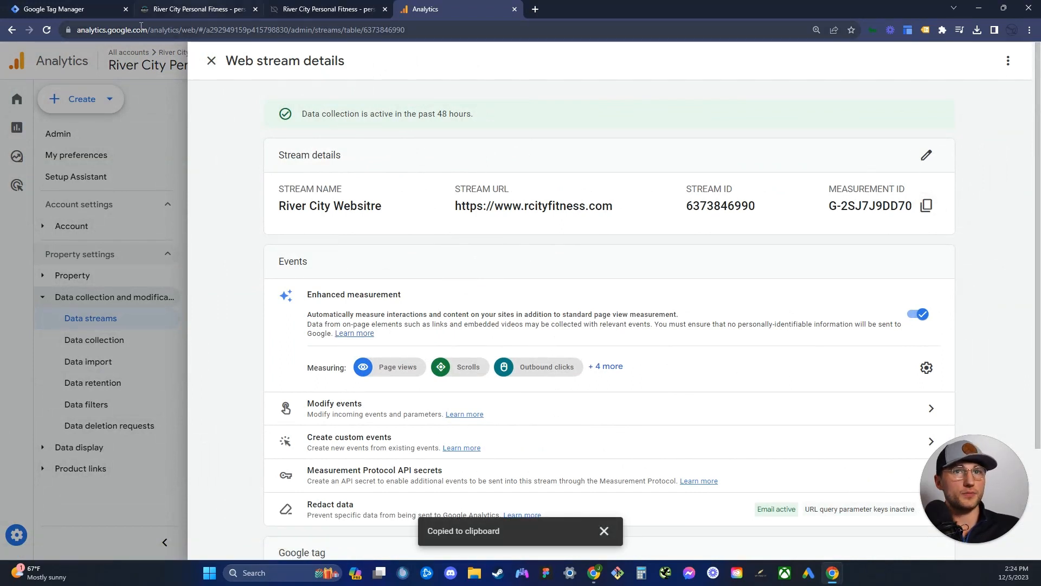
pyautogui.click(57, 9)
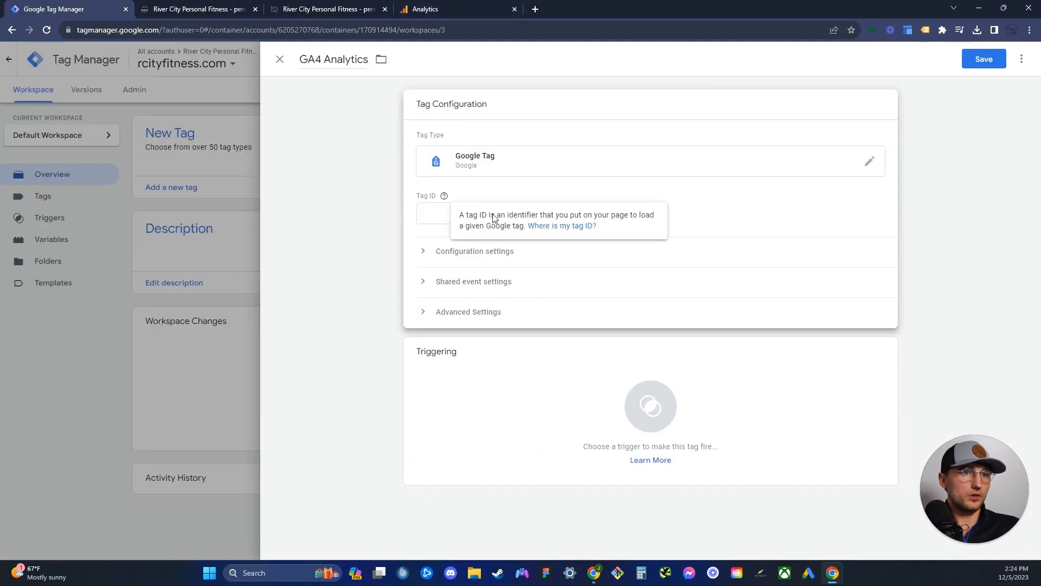
# - Set the GA4 Analytics tag's Tag ID to G-2SJ7J9DD70
pyautogui.click(428, 212)
pyautogui.hotkey('ctrl', 'v')
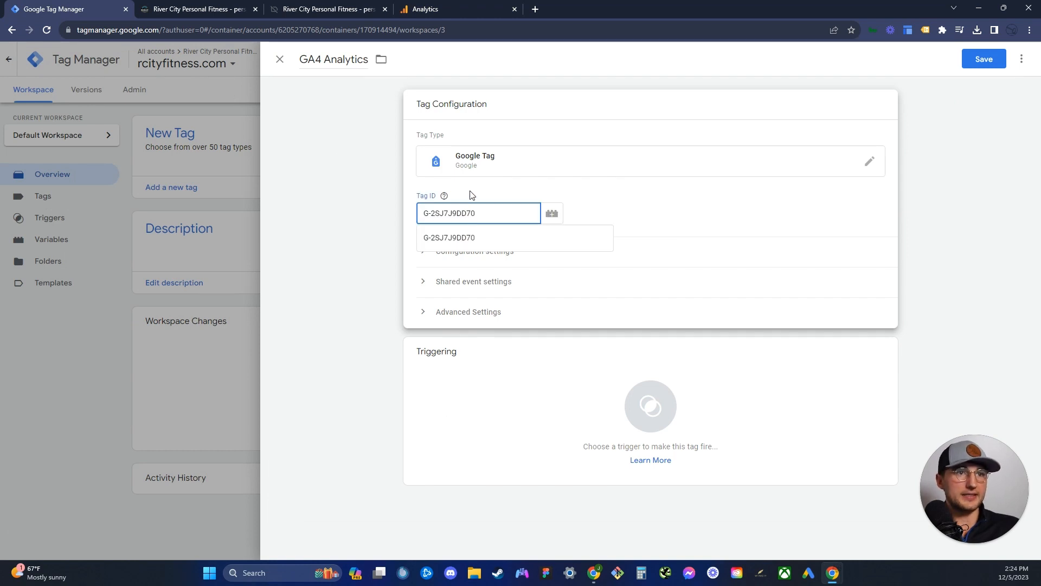
pyautogui.click(476, 195)
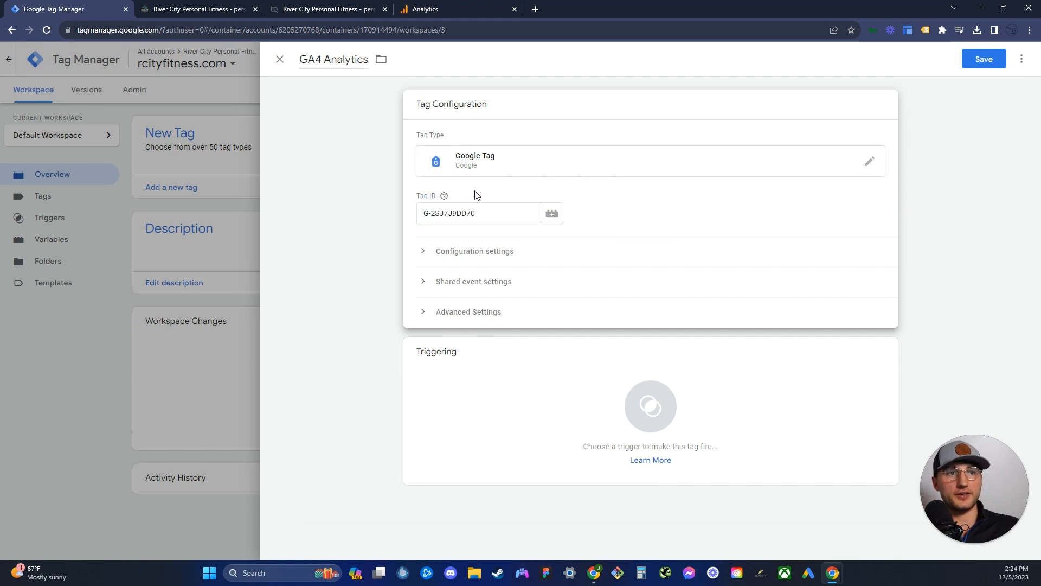
# - Start a new variable for the tag's Tag ID and name it GA4 ID
pyautogui.click(552, 216)
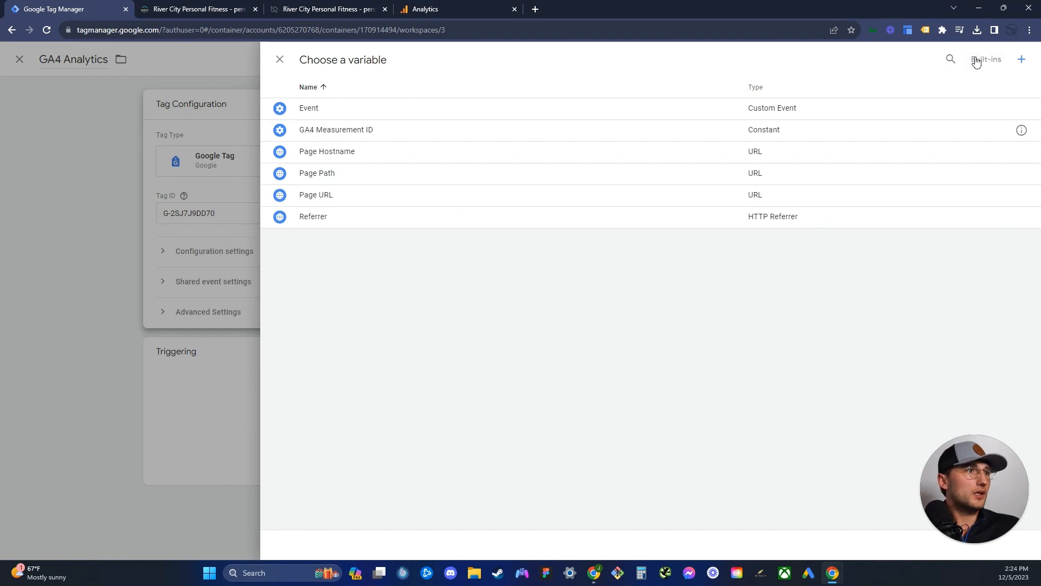
pyautogui.click(1018, 61)
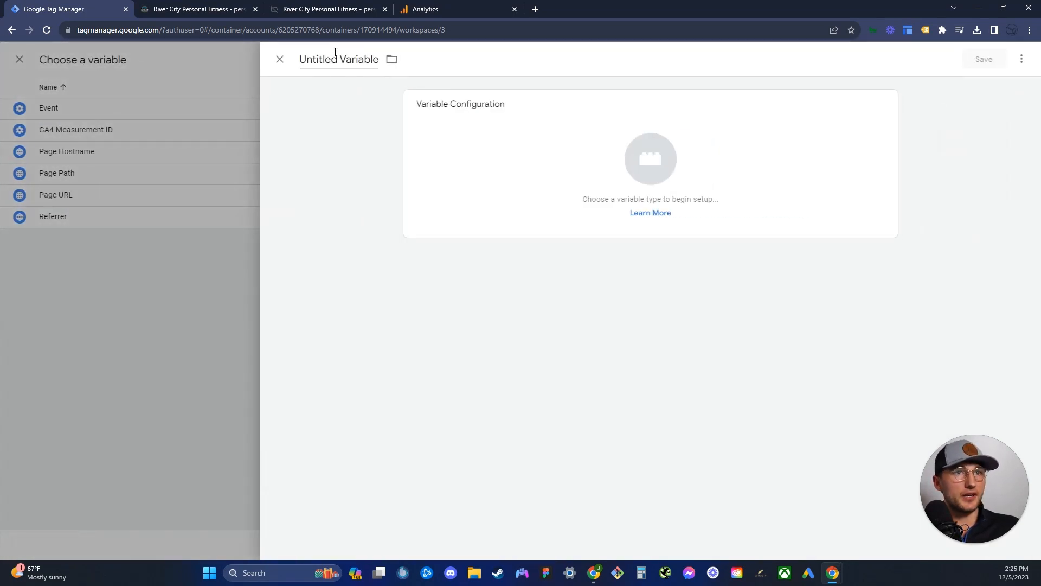
pyautogui.doubleClick(334, 59)
pyautogui.tripleClick(334, 58)
pyautogui.write('Ga')
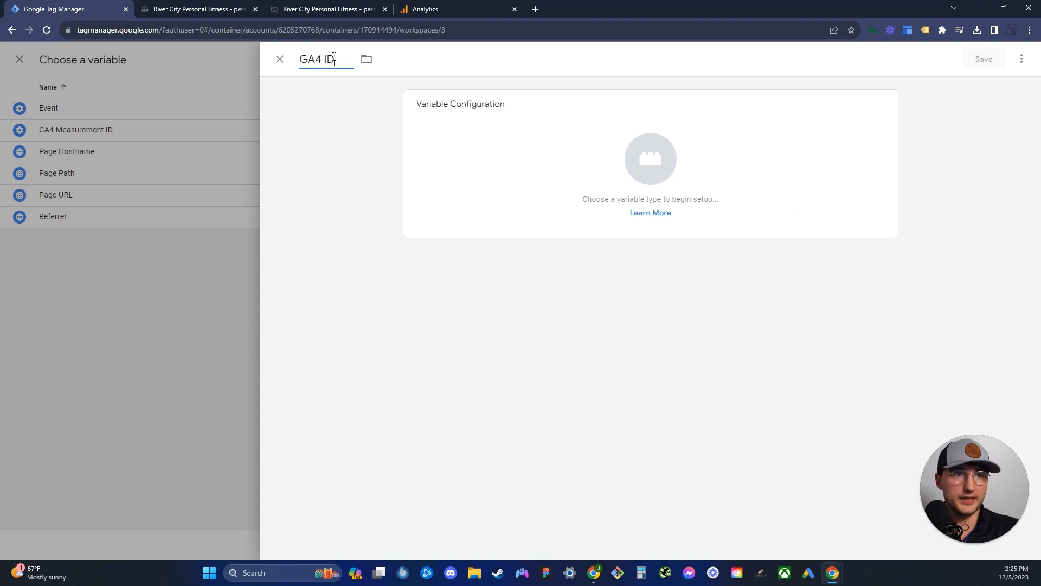
# - Make the GA4 ID variable a Constant with the value G-2SJ7J9DD70, and discard it without saving
pyautogui.click(523, 117)
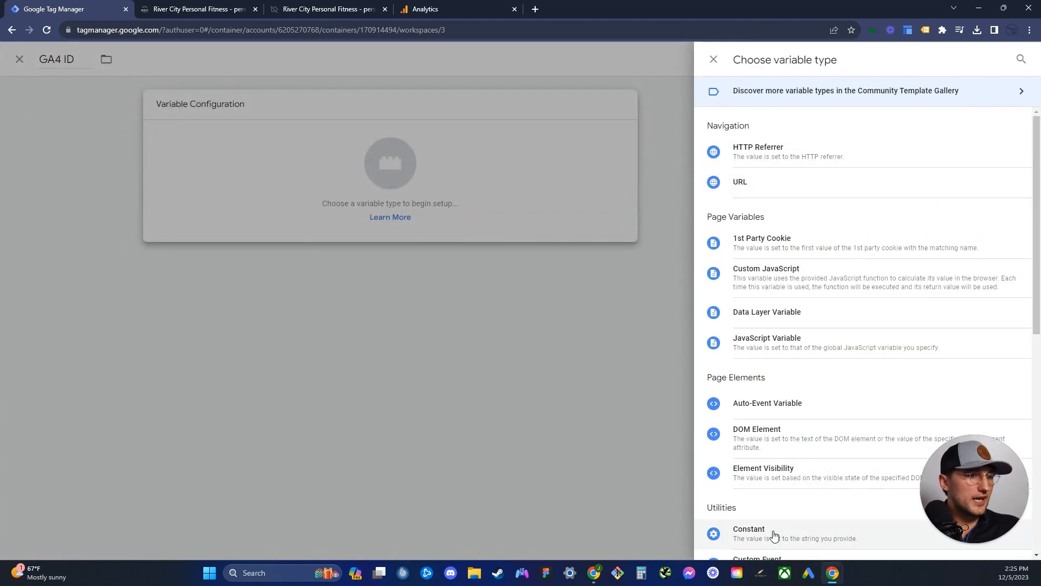
pyautogui.click(774, 536)
pyautogui.click(475, 208)
pyautogui.write('G-2SJ7J9DD70')
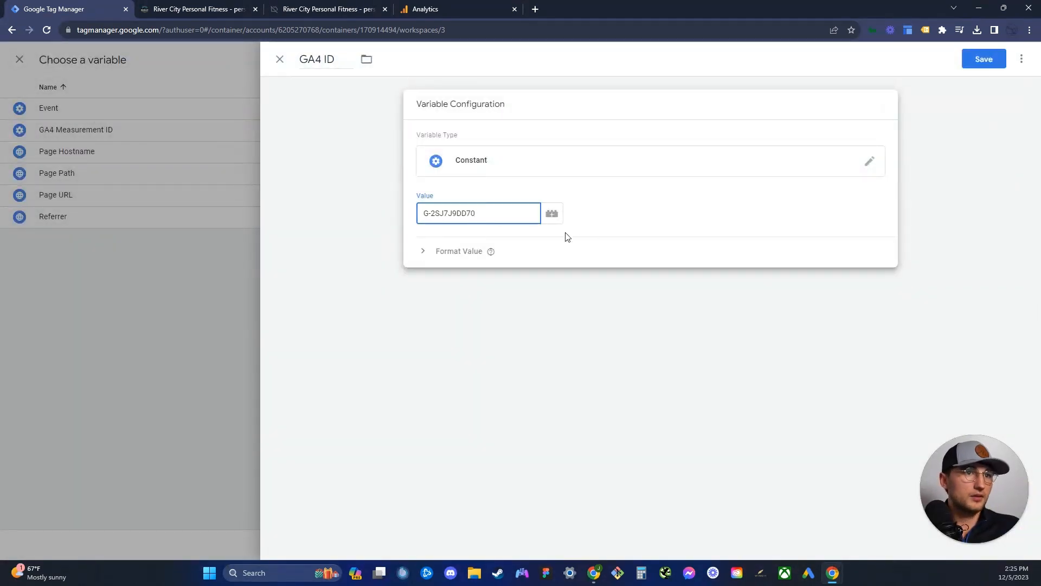
pyautogui.click(192, 364)
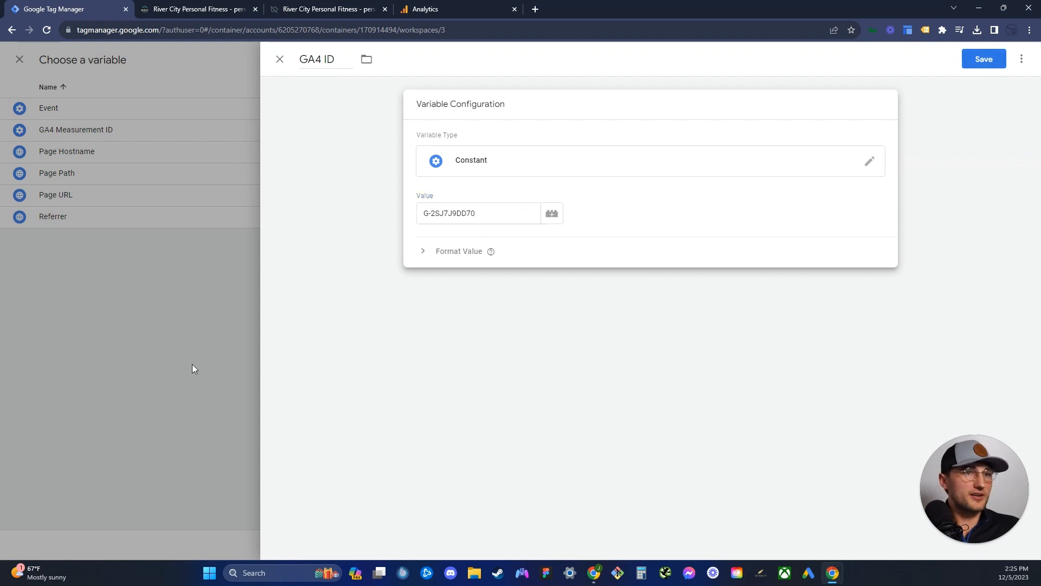
pyautogui.click(601, 189)
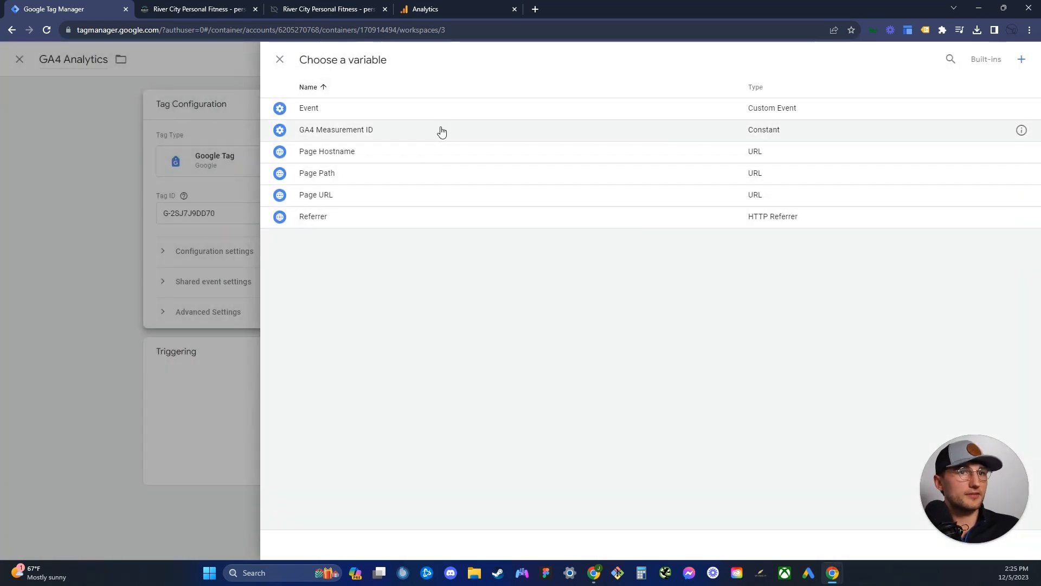
# - Replace the tag's Tag ID with the existing GA4 Measurement ID variable
pyautogui.click(230, 210)
pyautogui.press('BackSpace')
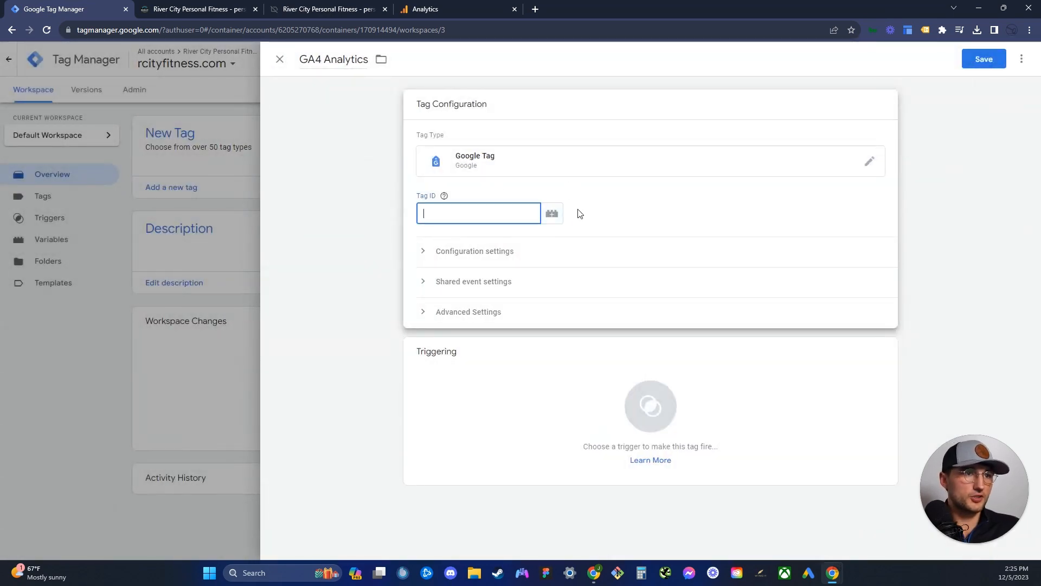
pyautogui.click(552, 213)
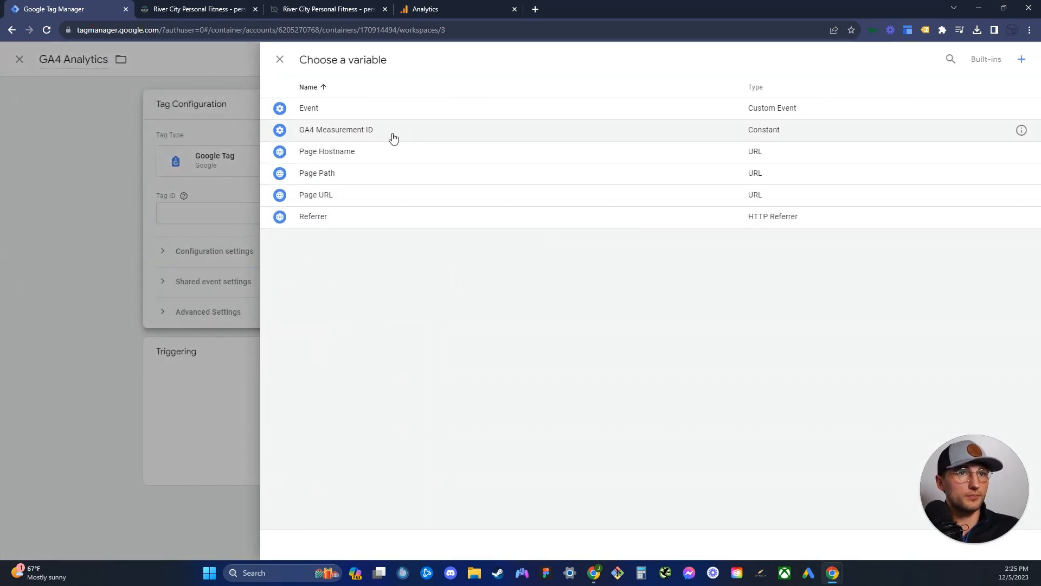
pyautogui.click(336, 130)
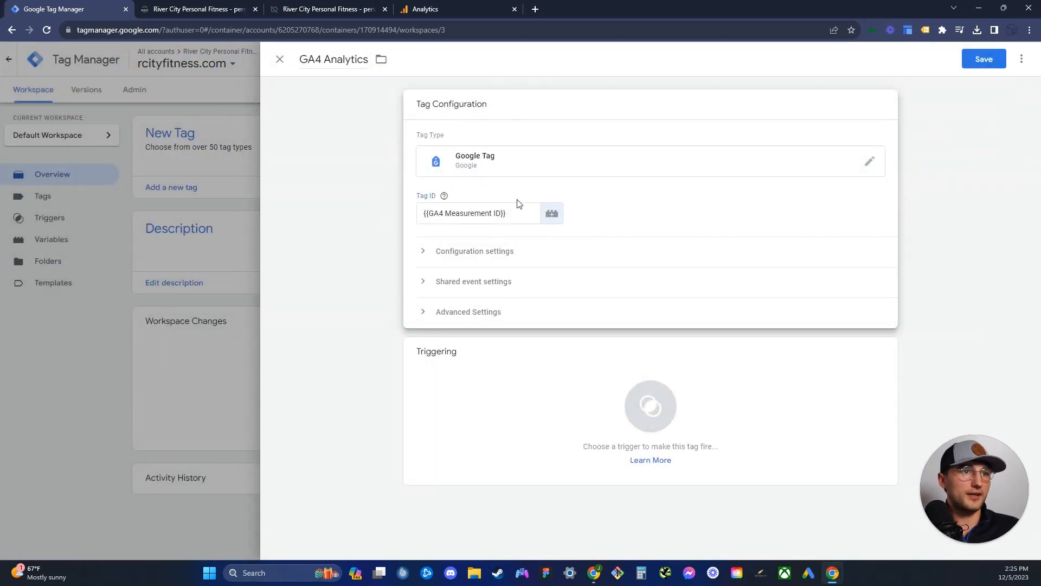
# - Discard the unsaved GA4 Analytics tag and open the workspace's list of tags
pyautogui.click(286, 65)
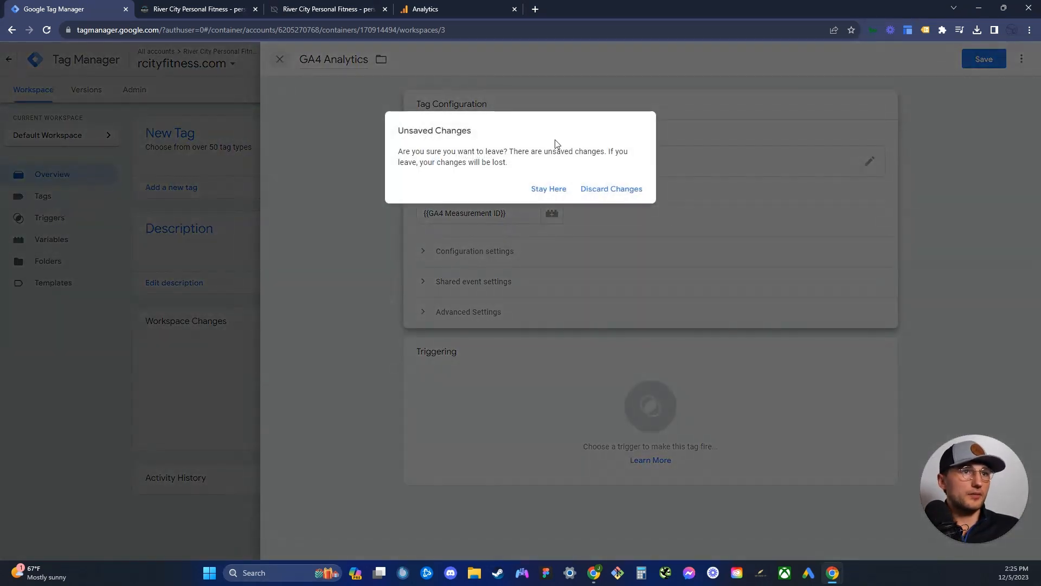
pyautogui.click(619, 199)
pyautogui.click(61, 201)
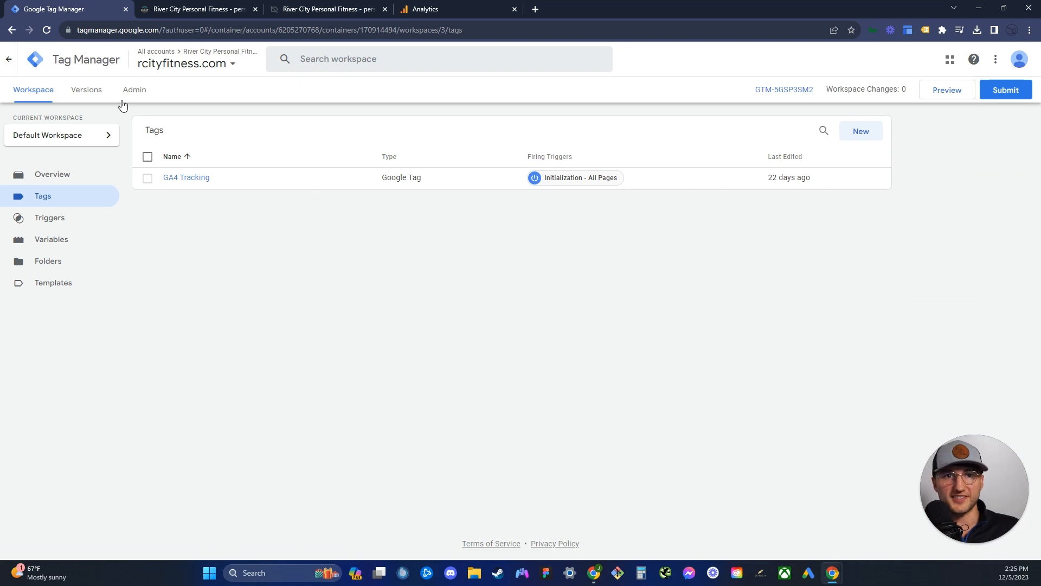
pyautogui.click(934, 93)
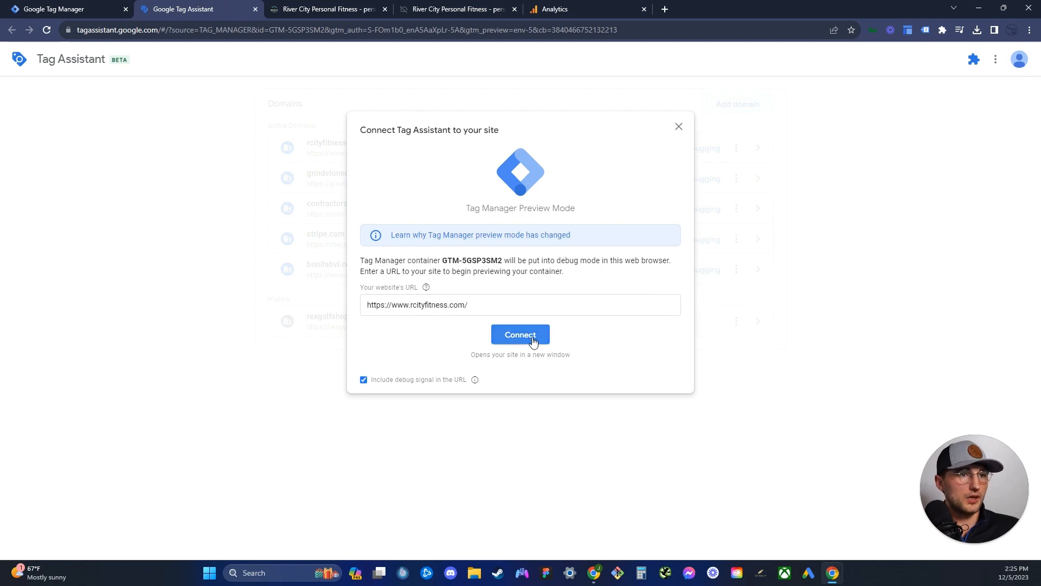
pyautogui.click(533, 340)
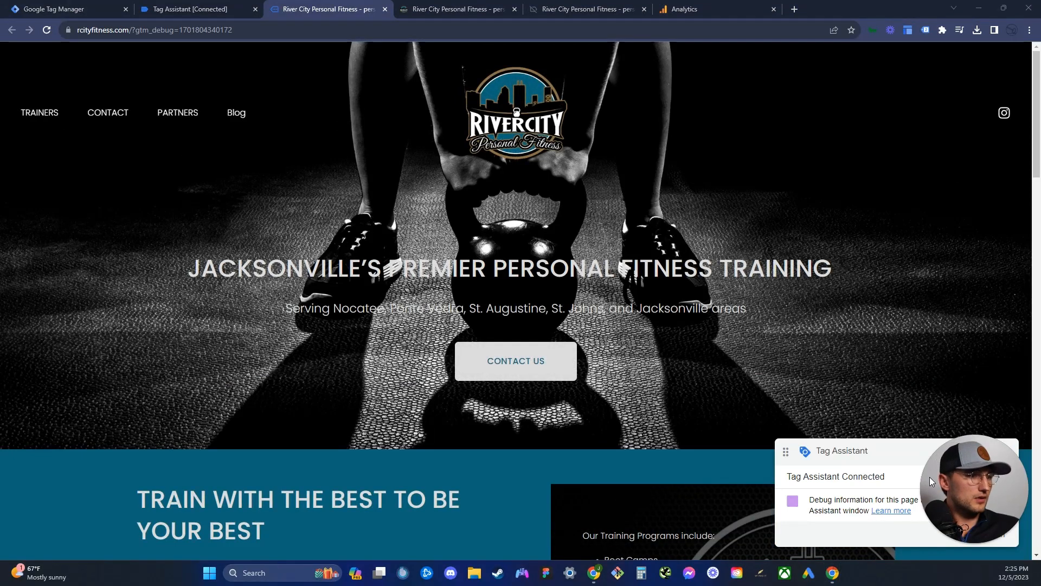
pyautogui.click(164, 116)
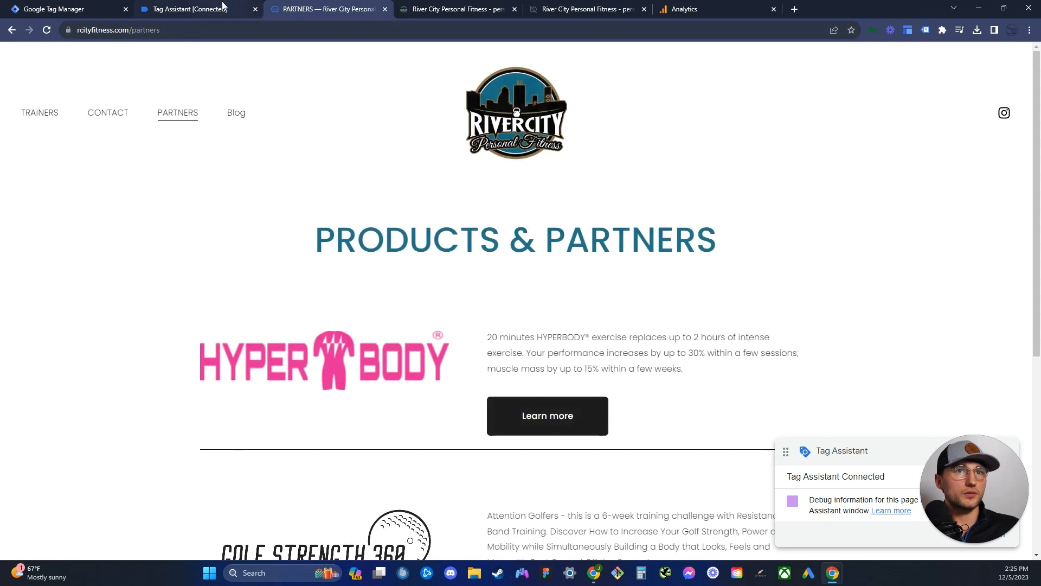
# - Return to the Tag Assistant session and examine which tags fired overall and on the Partners page
pyautogui.click(220, 8)
pyautogui.click(542, 253)
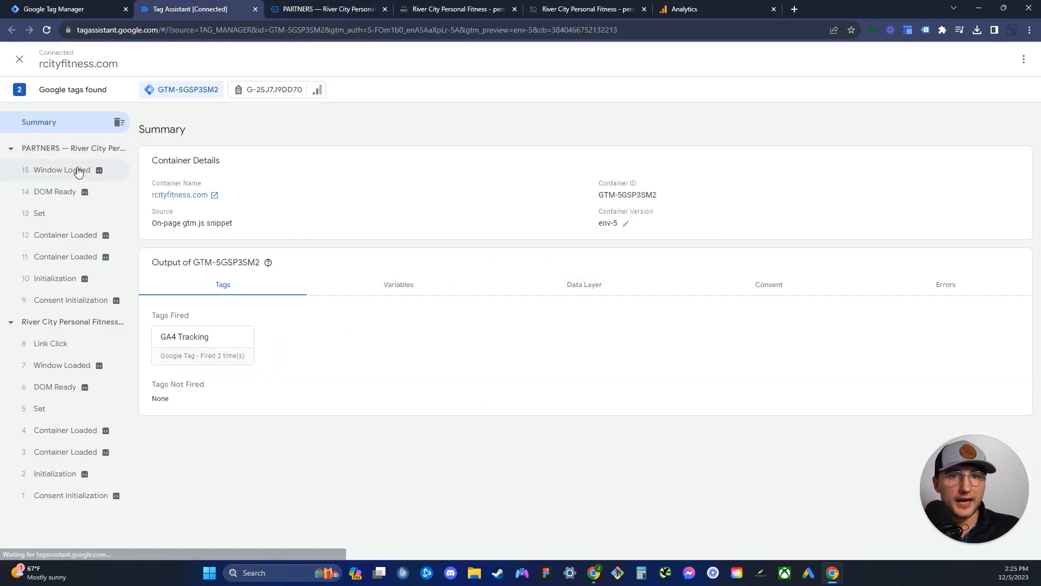
pyautogui.click(93, 139)
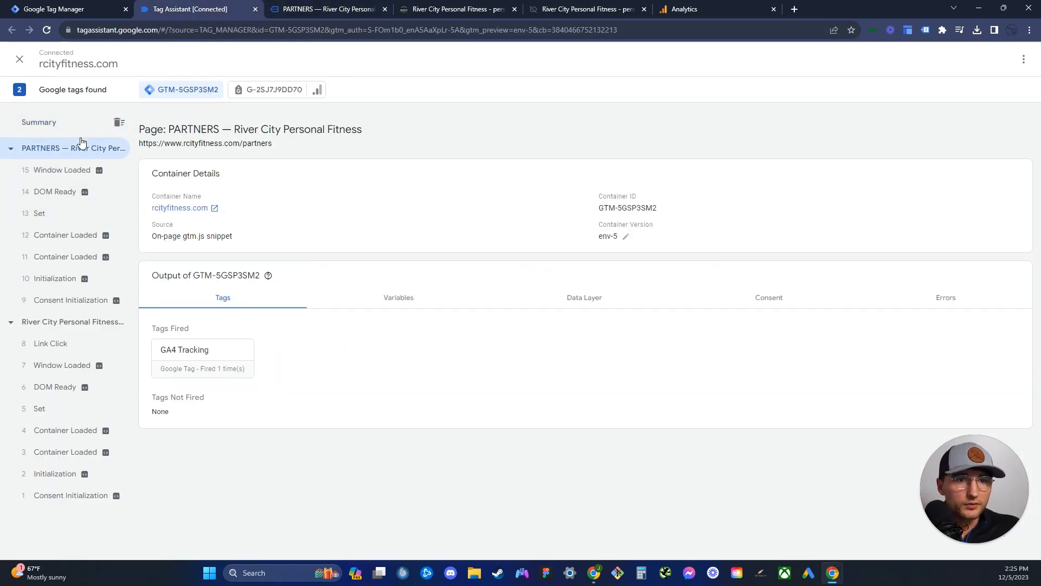